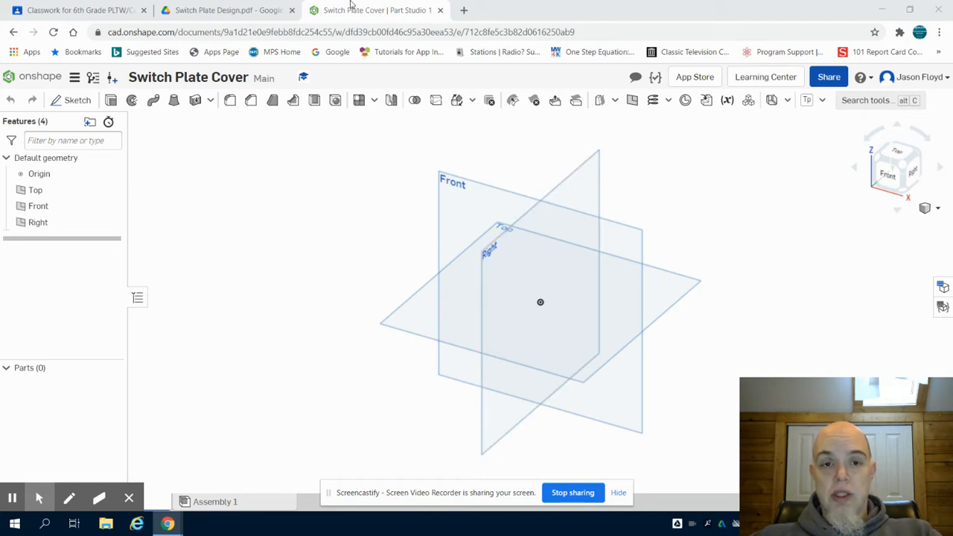
- Review the dimensions in Switch Plate Design.pdf and start a sketch on the Front plane of the Switch Plate Cover part studio
click(275, 11)
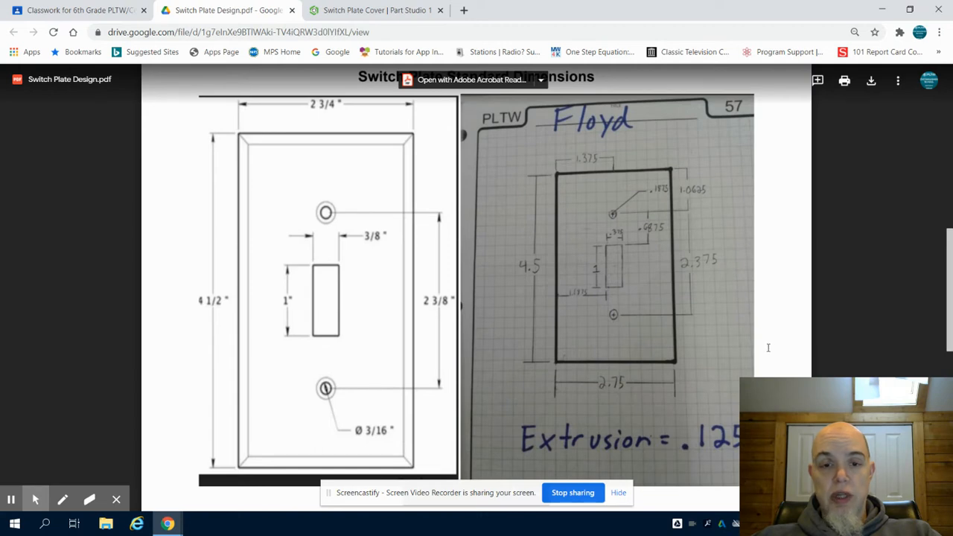
click(351, 10)
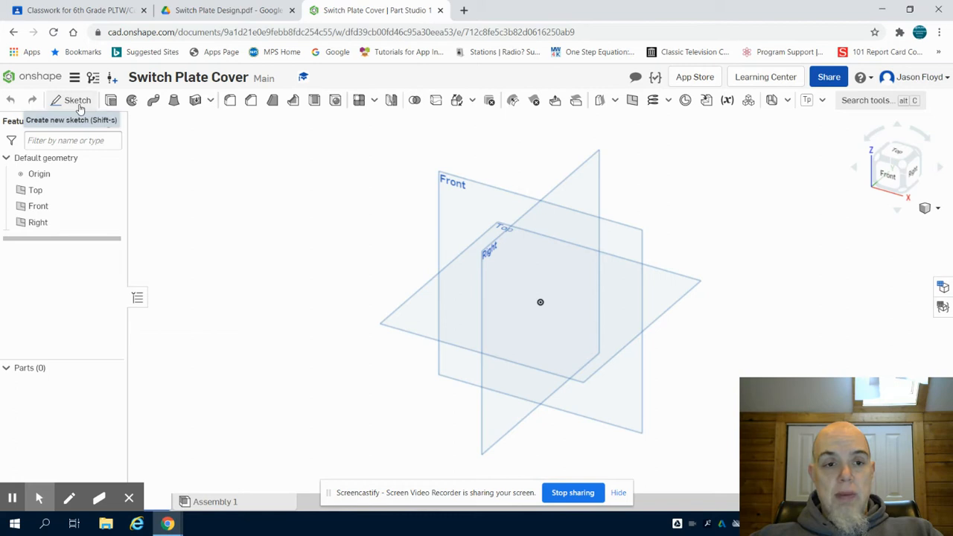
click(77, 101)
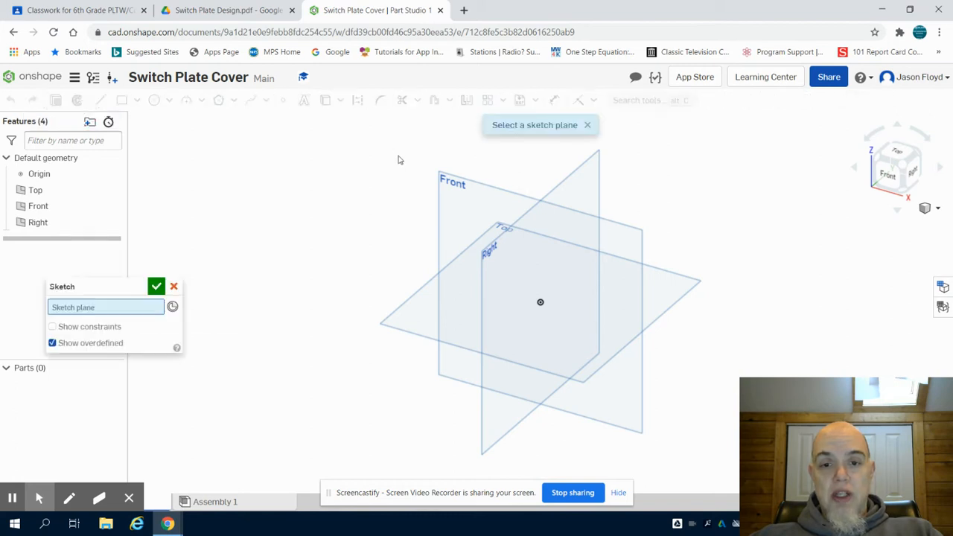
click(459, 197)
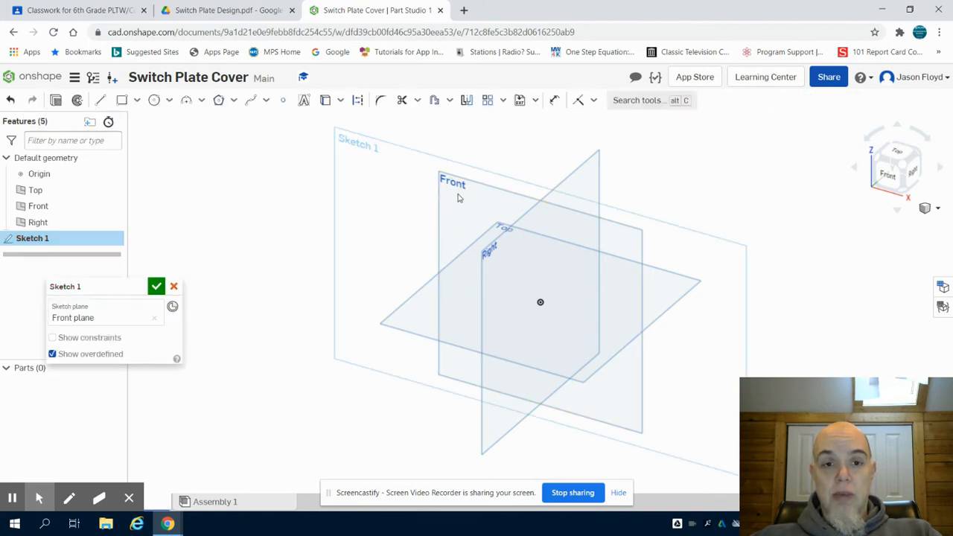
click(887, 174)
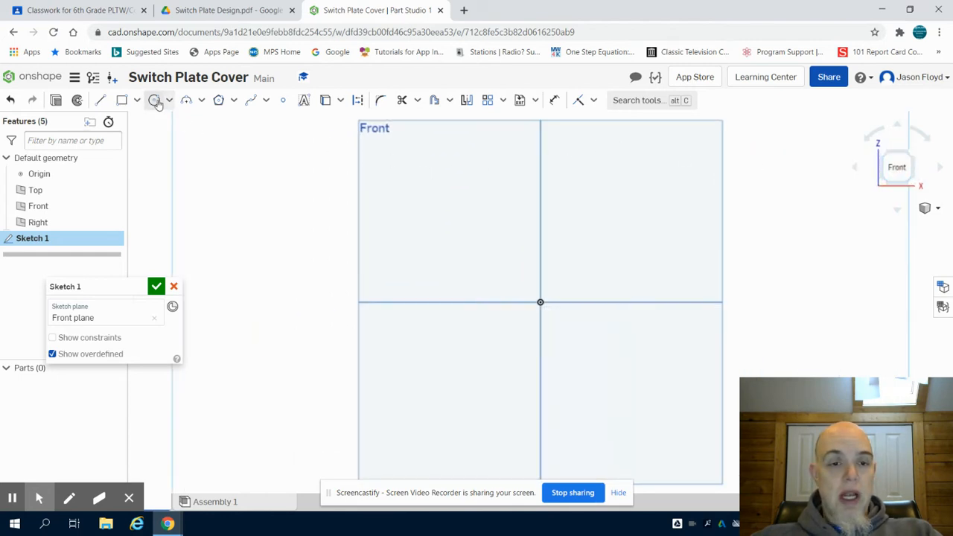
- Sketch a center point rectangle on the origin, 4.5 in high and 2.75 in wide
click(138, 101)
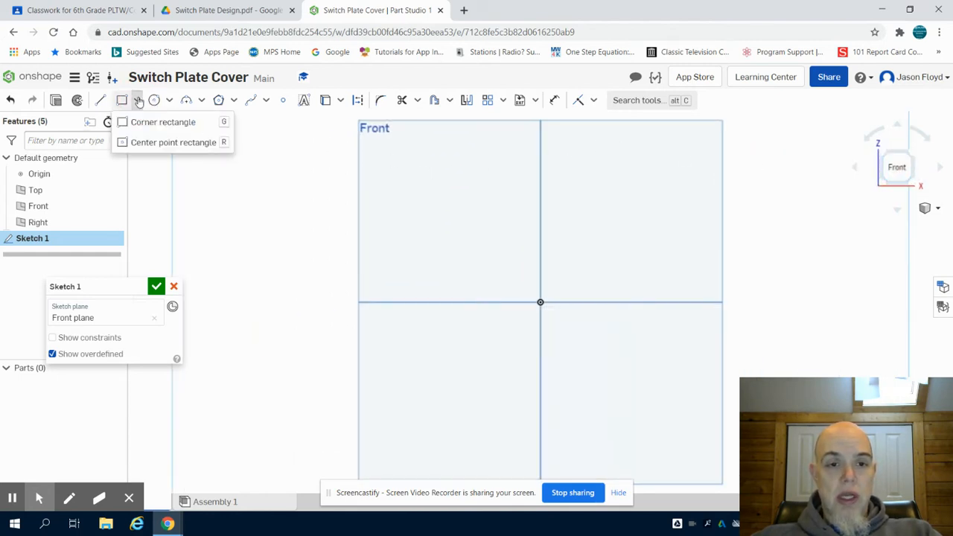
click(165, 142)
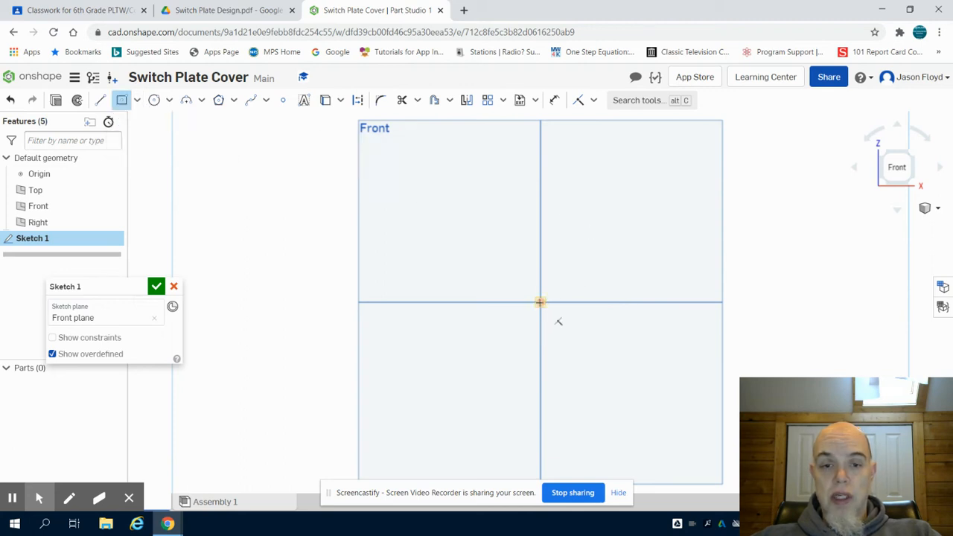
click(538, 302)
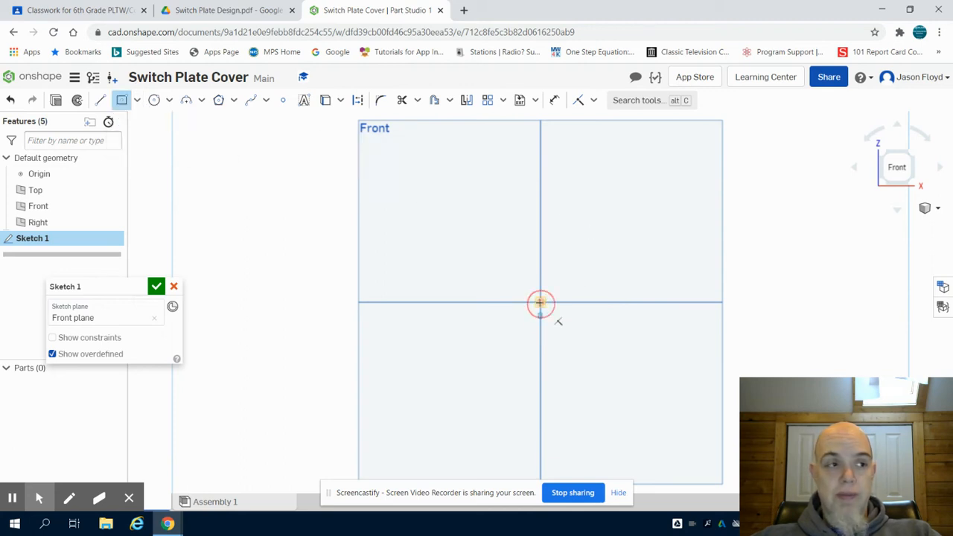
click(443, 134)
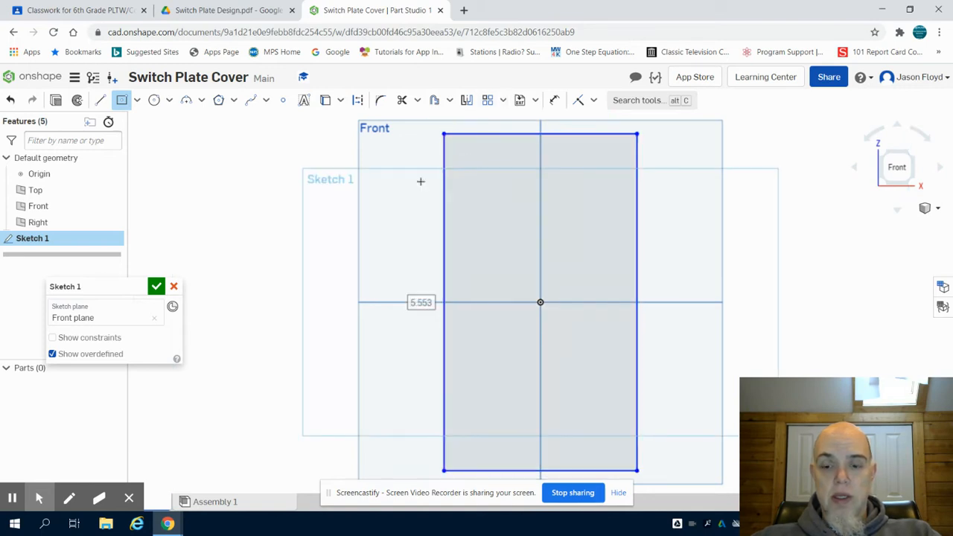
text(4.5)
key(Return)
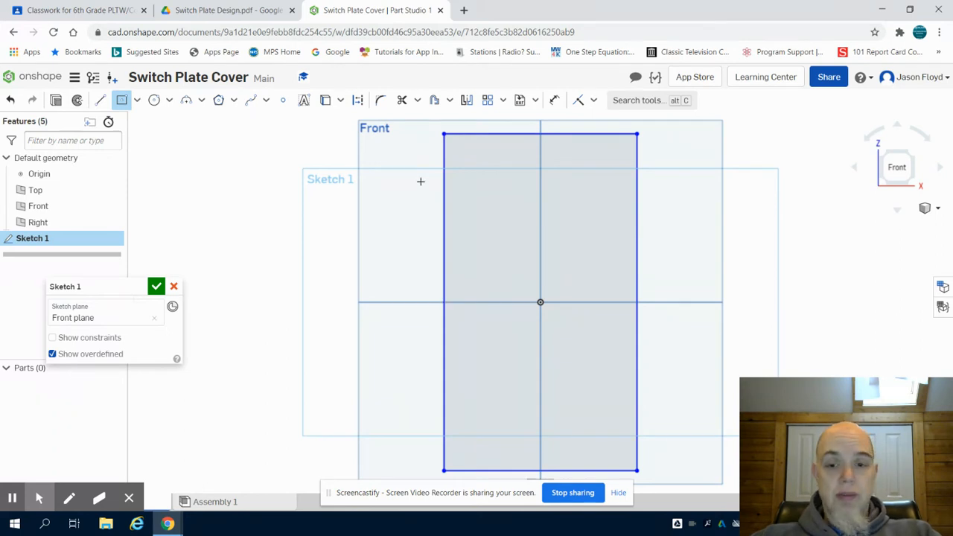
text(2.75)
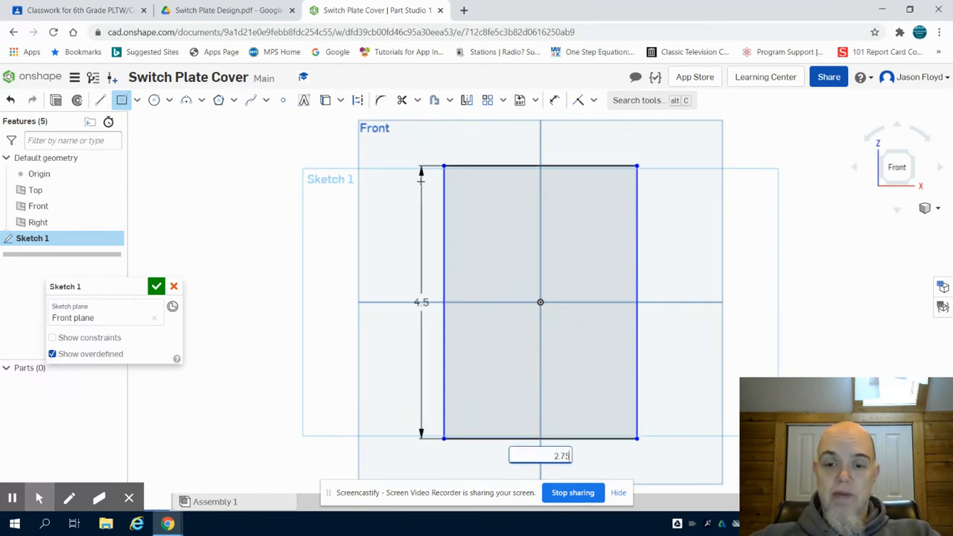
key(Return)
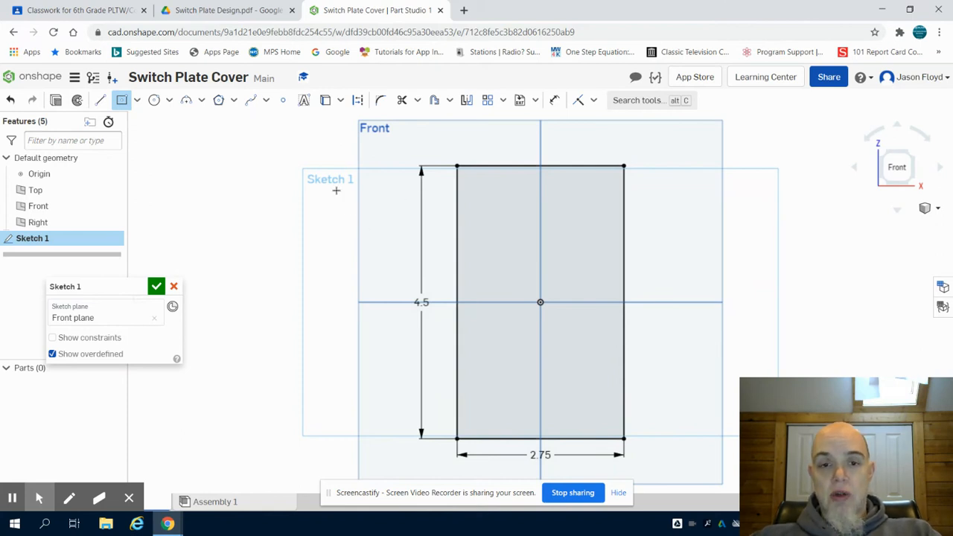
- Extrude the rectangle as a new solid with a blind depth of 0.125 in
click(57, 101)
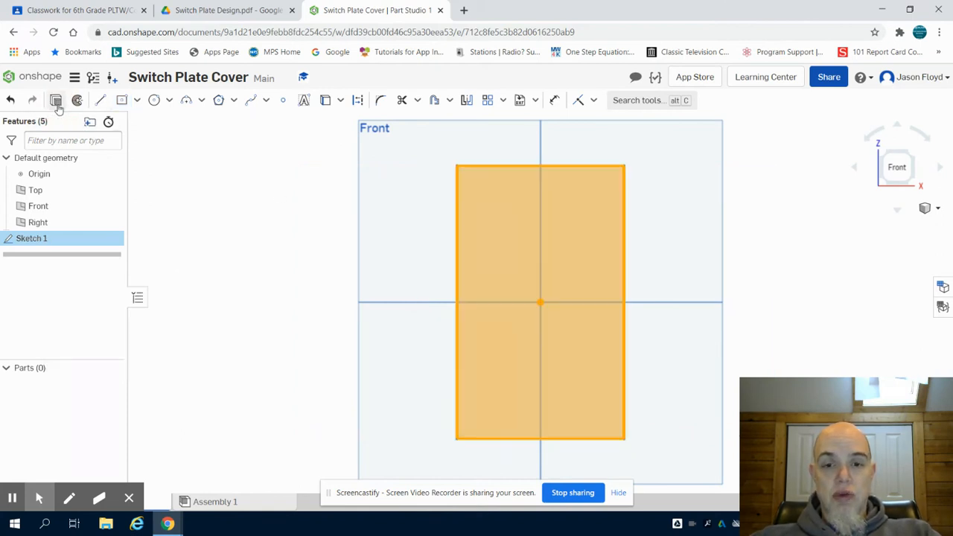
click(132, 379)
key(BackSpace)
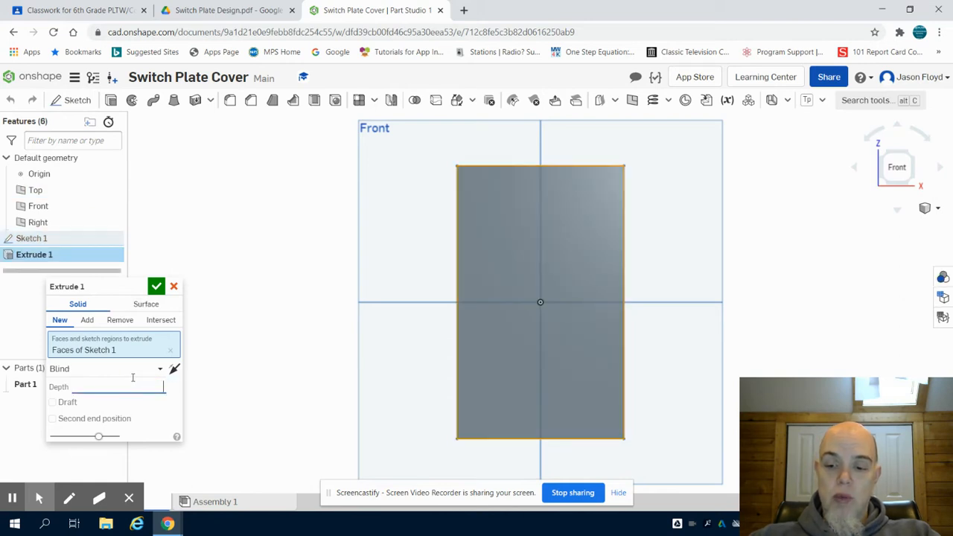
text(.125)
key(Return)
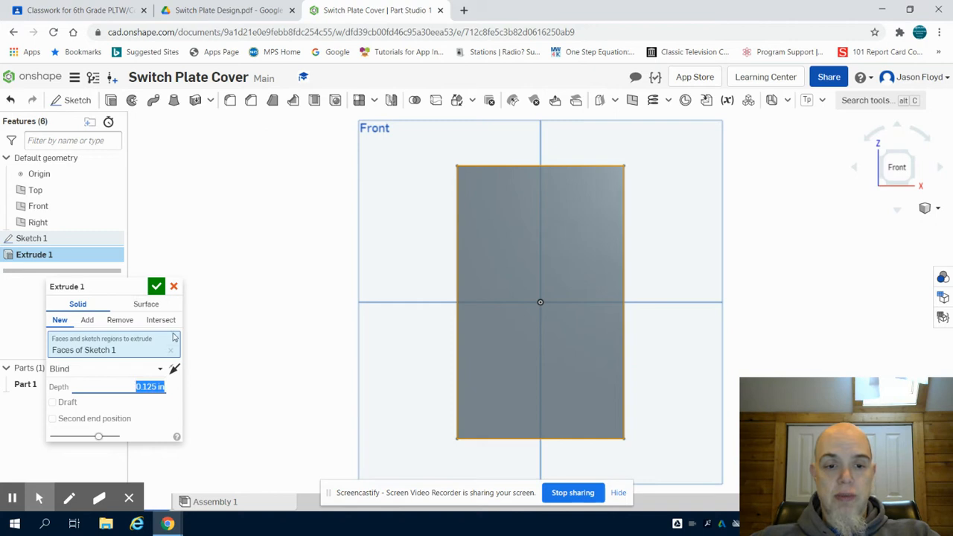
click(156, 287)
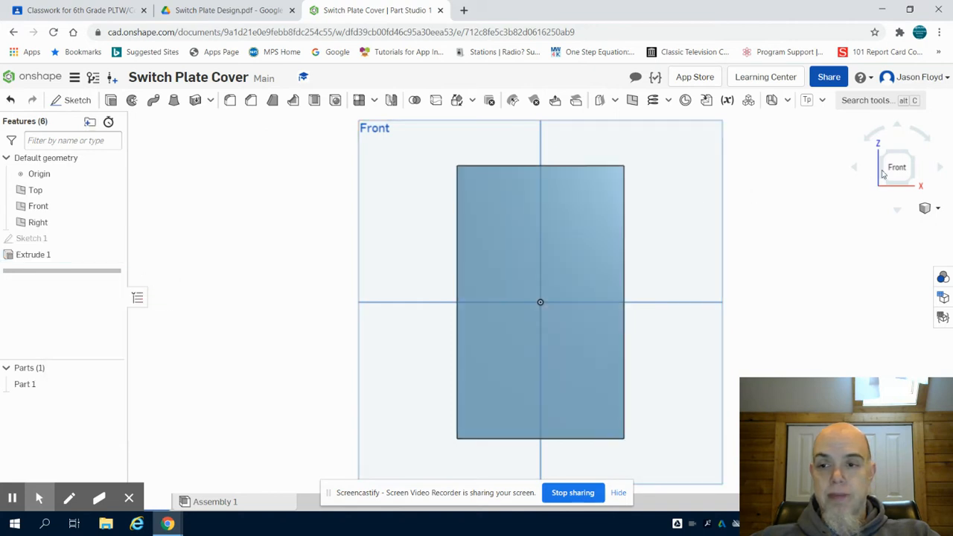
- Check the opening's dimensions in Switch Plate Design.pdf and start a new sketch on the plate's front face
click(916, 150)
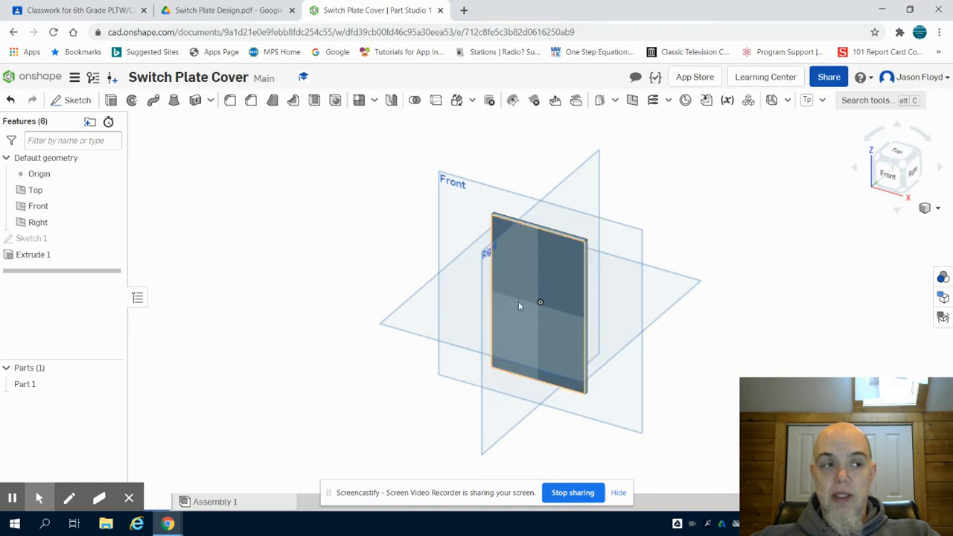
click(223, 11)
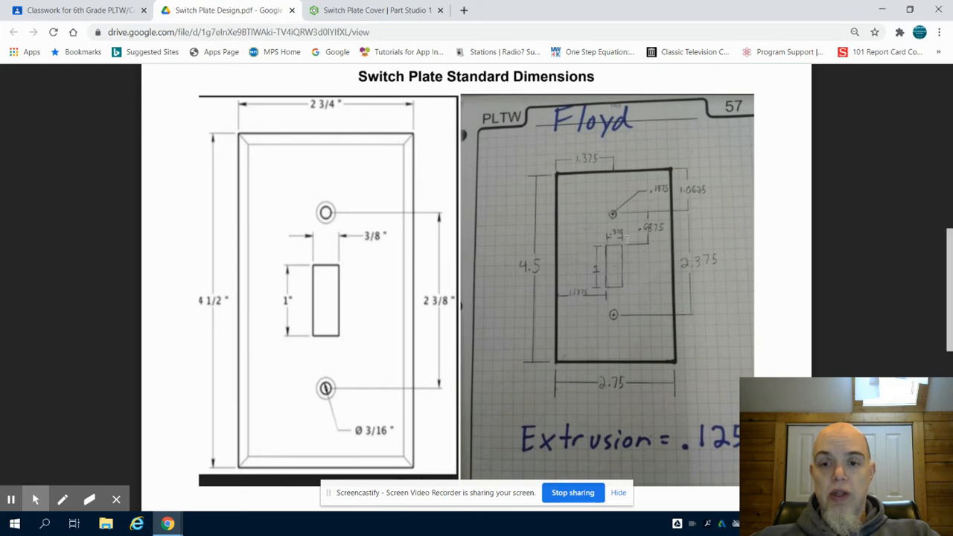
click(353, 9)
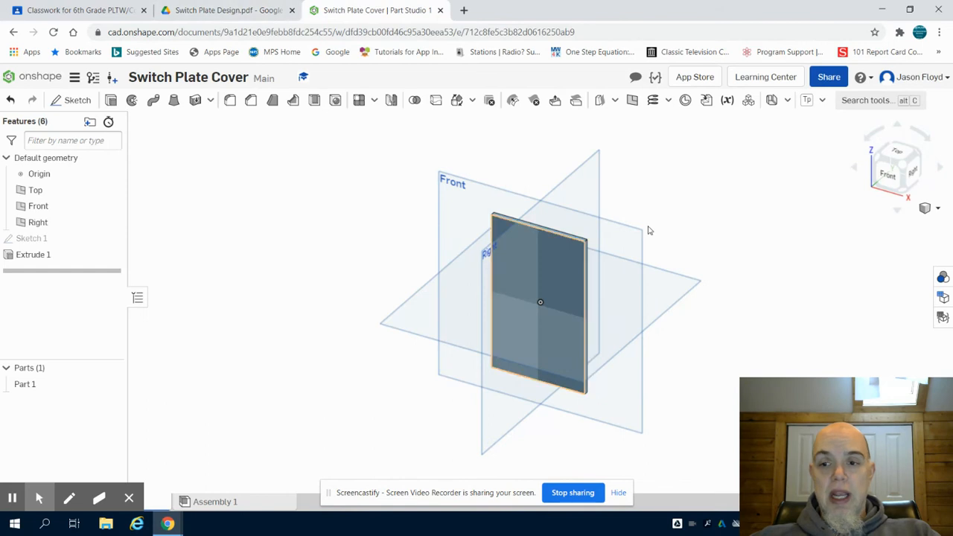
click(889, 175)
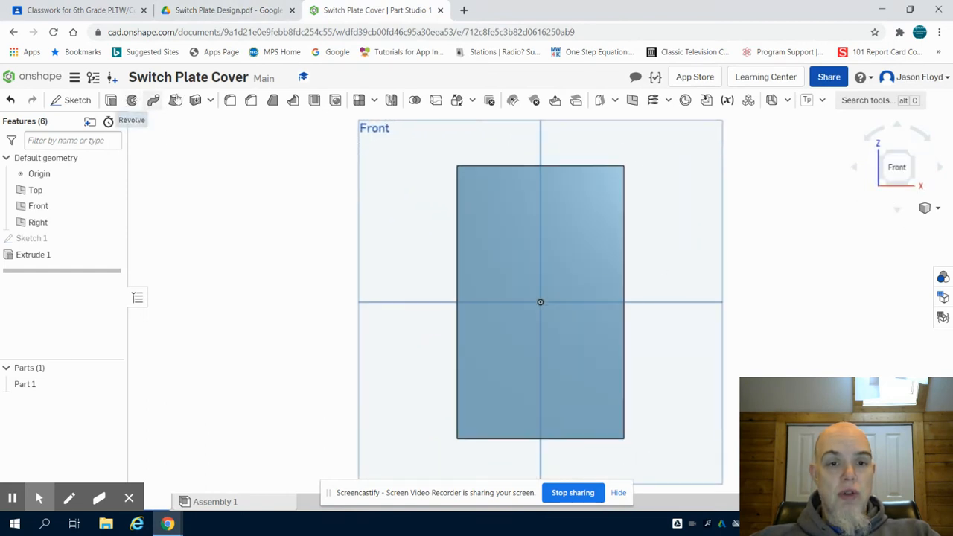
click(75, 99)
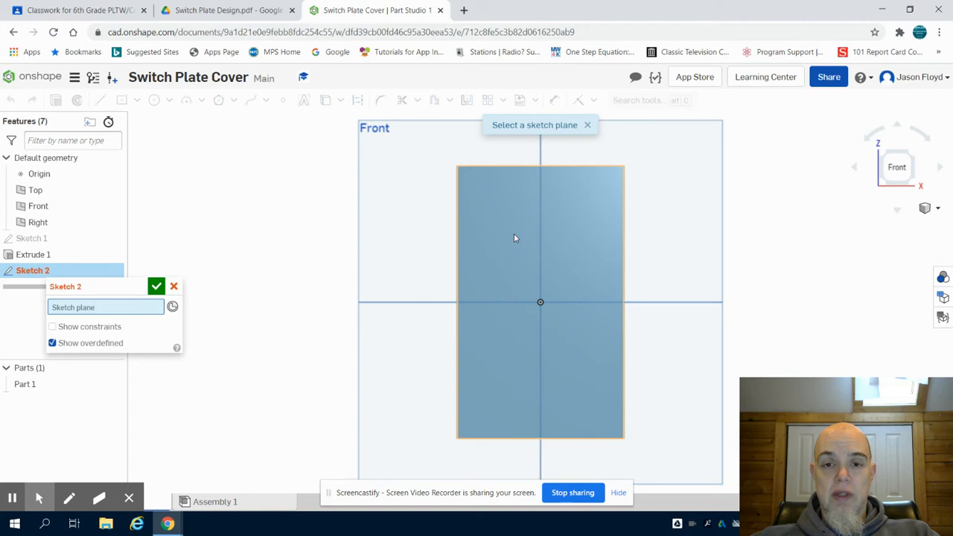
click(519, 210)
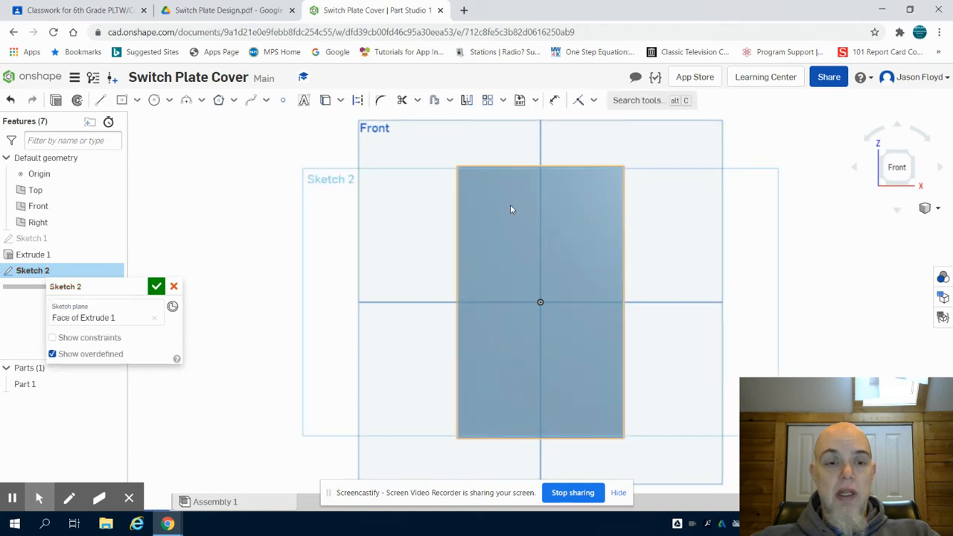
- Sketch the switch opening as a center point rectangle on the origin, 0.375 in wide and 1 in high
click(123, 101)
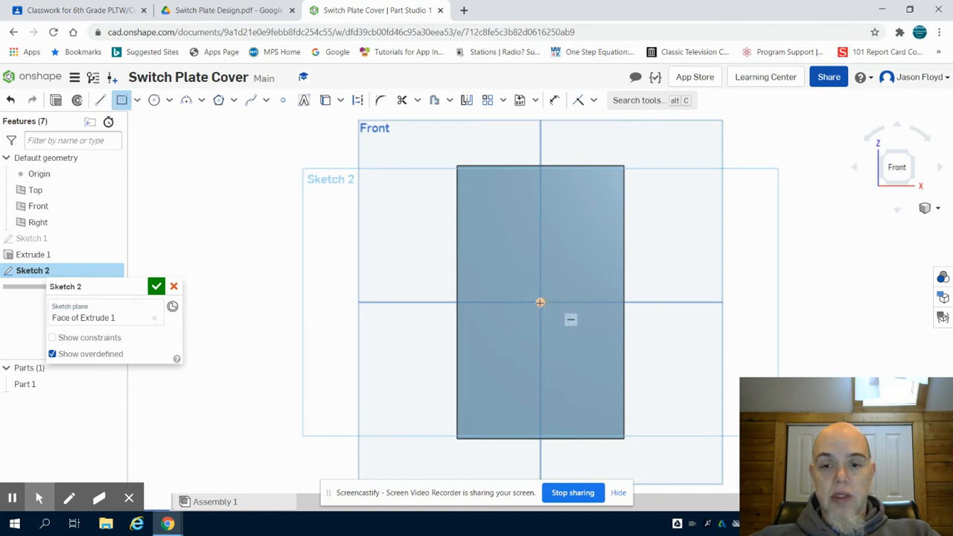
click(540, 302)
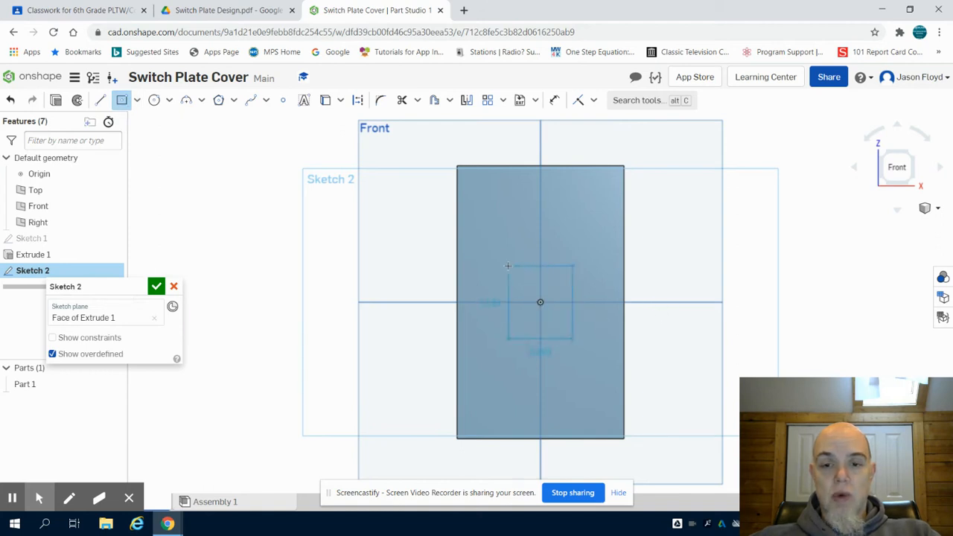
click(507, 266)
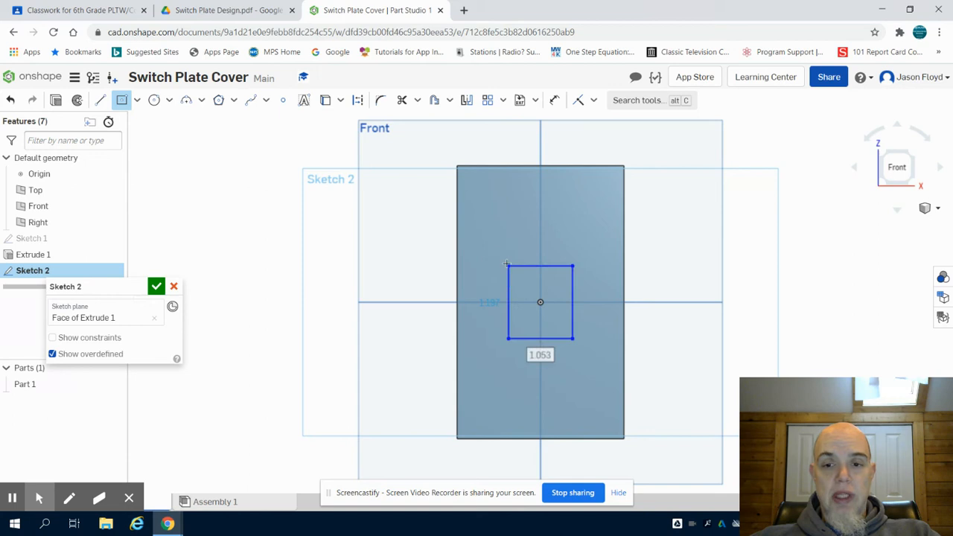
text(.375)
key(Tab)
text(1)
key(Return)
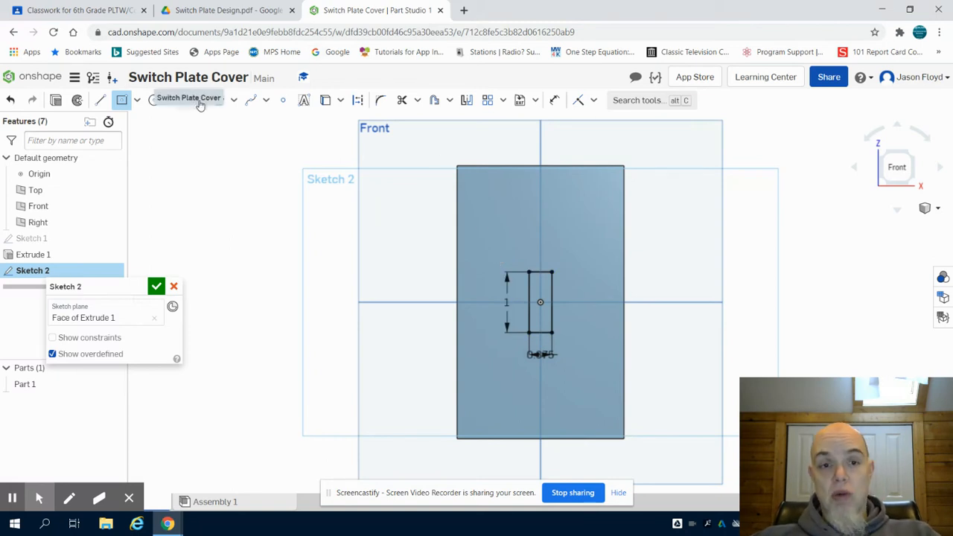
- Consult the design PDF for the screw hole and sketch a 0.1875 in diameter circle above the switch opening on the vertical centerline
click(223, 10)
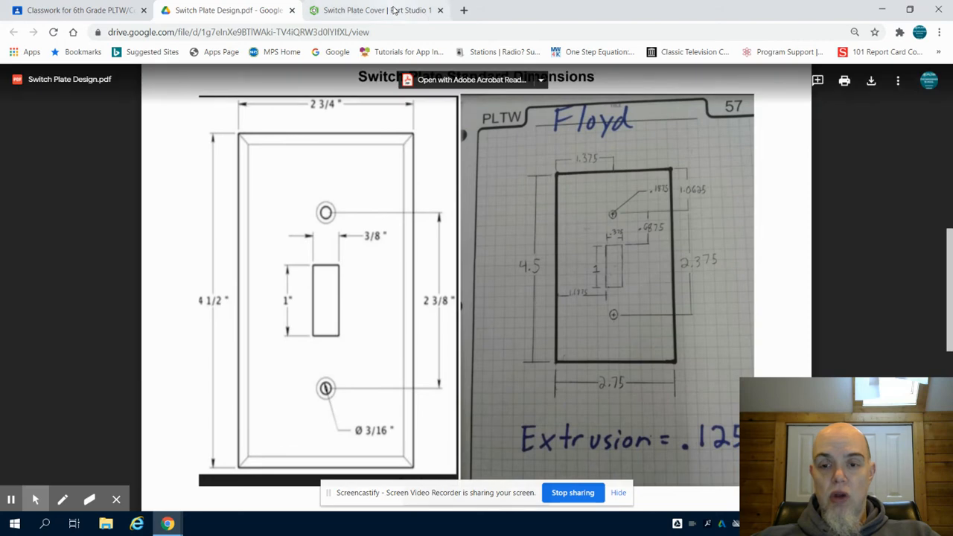
click(395, 10)
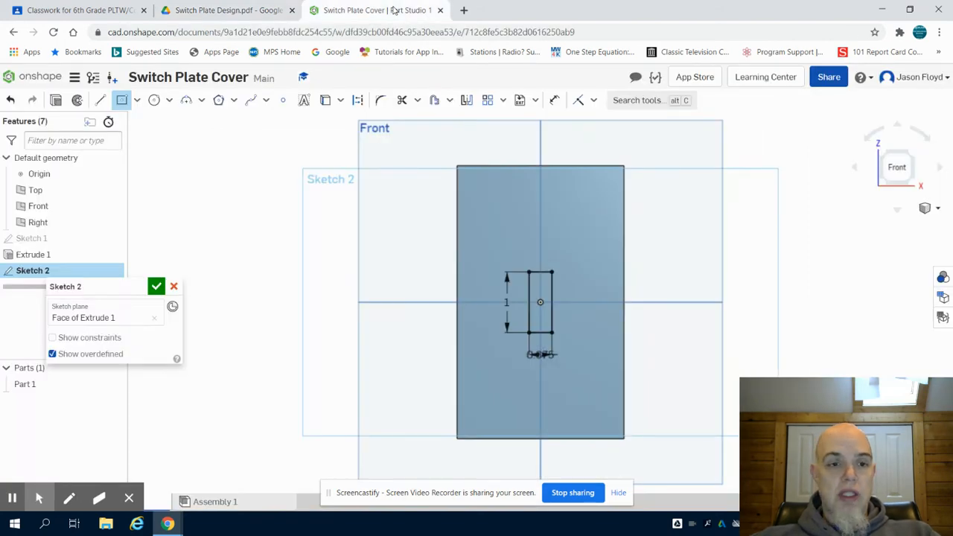
click(155, 101)
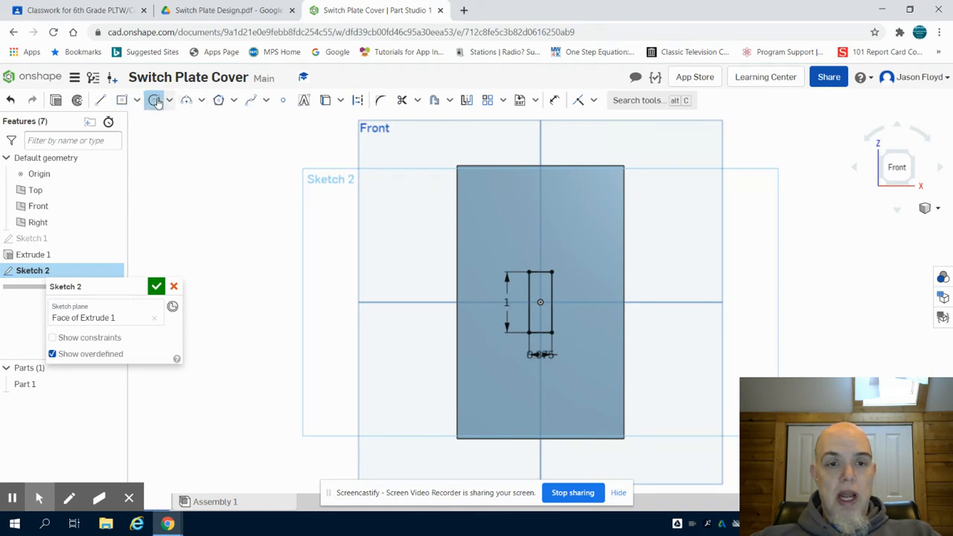
click(541, 208)
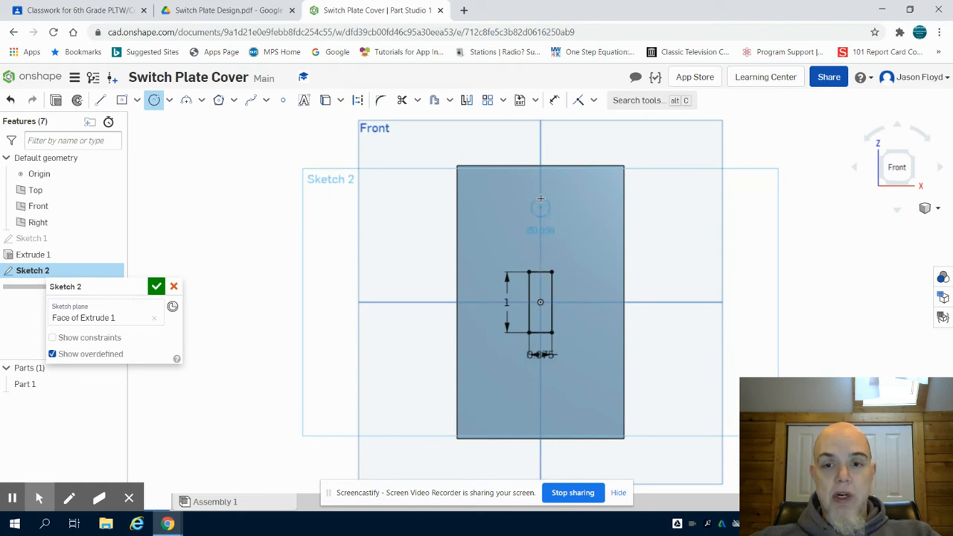
click(540, 199)
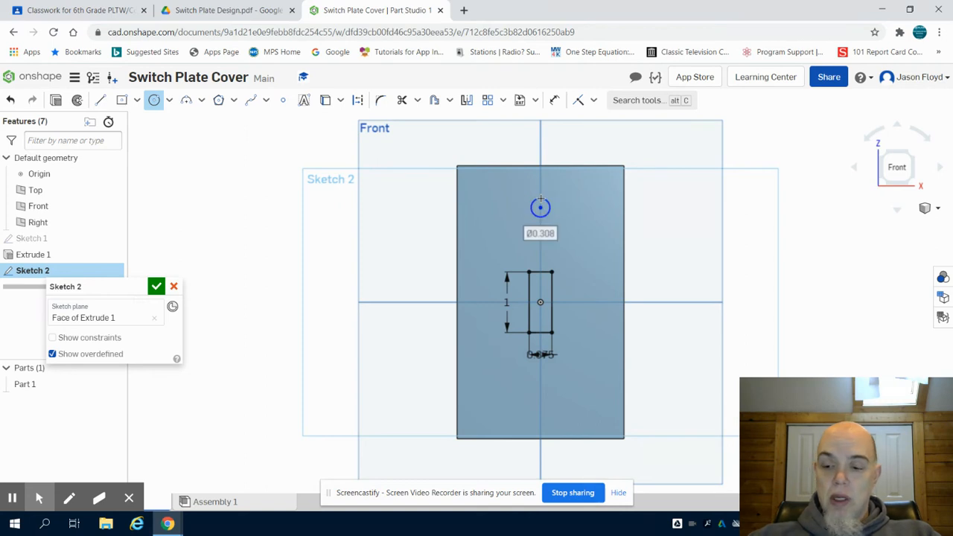
text(.1875)
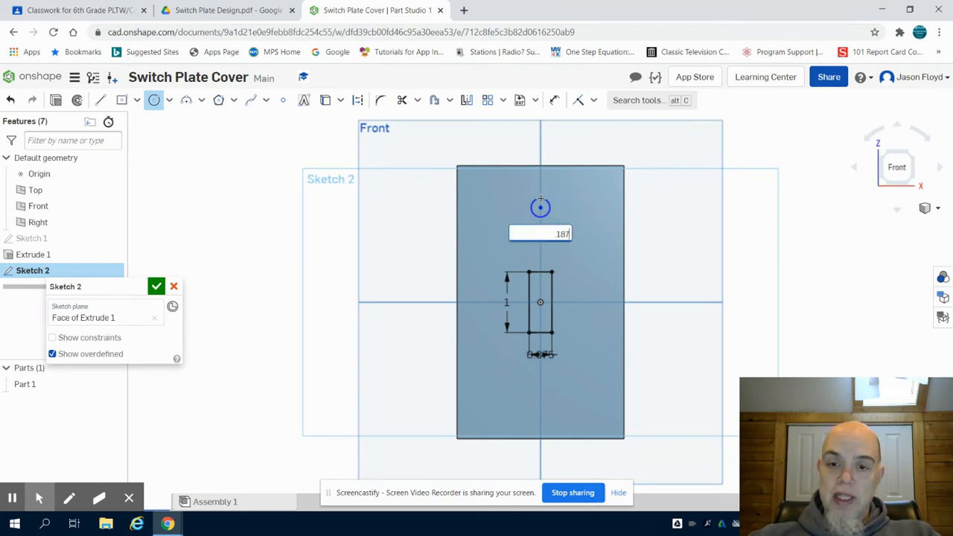
key(Return)
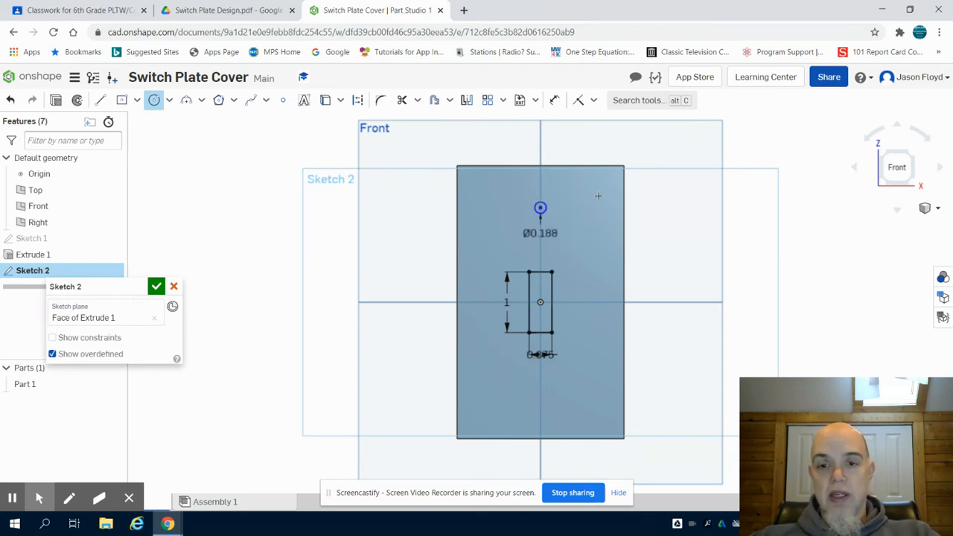
- Dimension the upper screw hole's center 1.063 in below the plate's top edge
click(554, 102)
click(540, 208)
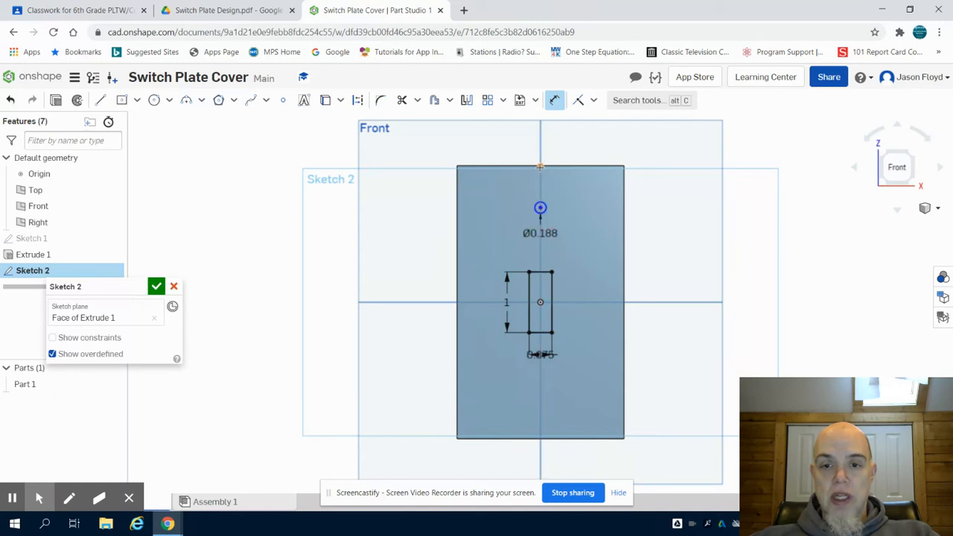
click(541, 166)
click(655, 183)
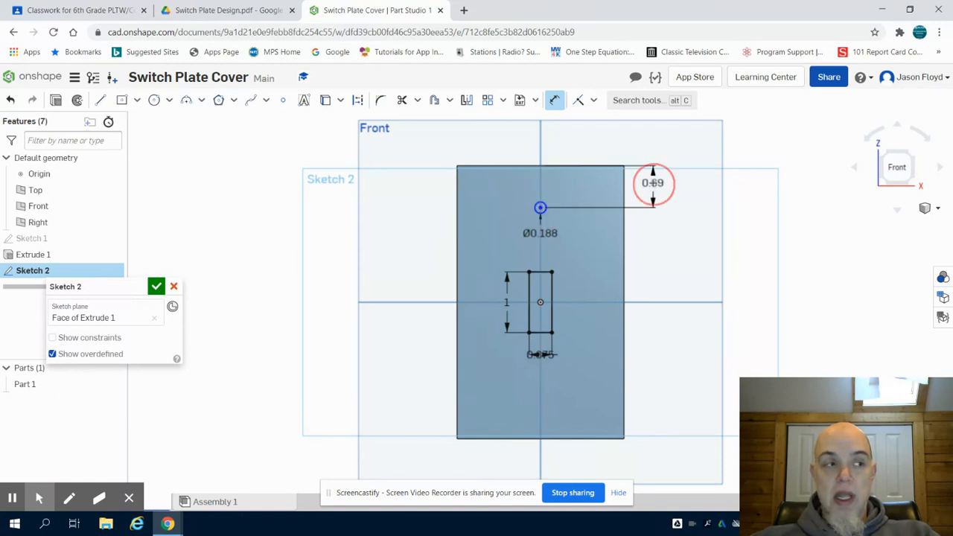
key(BackSpace)
text(1.063)
key(Return)
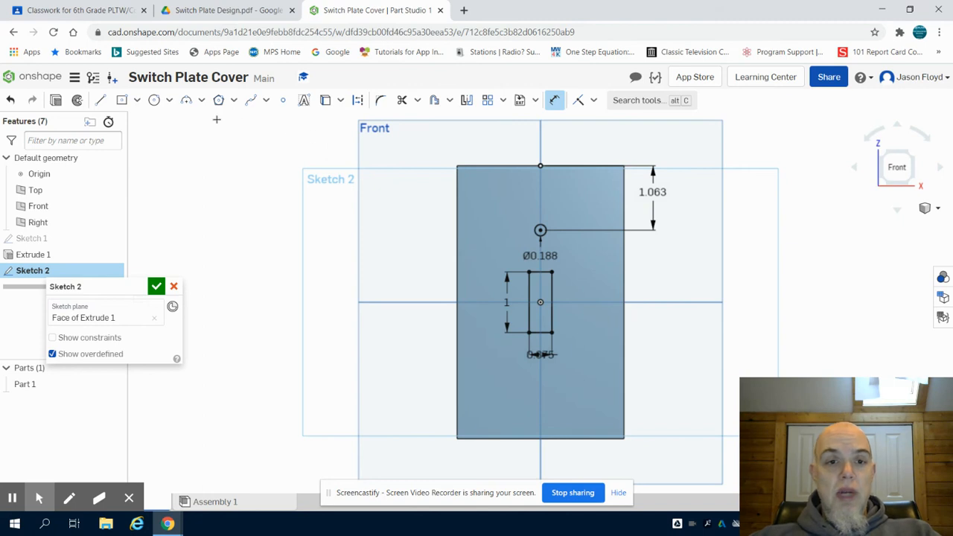
- Sketch a second screw hole circle, 0.1875 in in diameter, below the switch opening on the vertical centerline
click(155, 101)
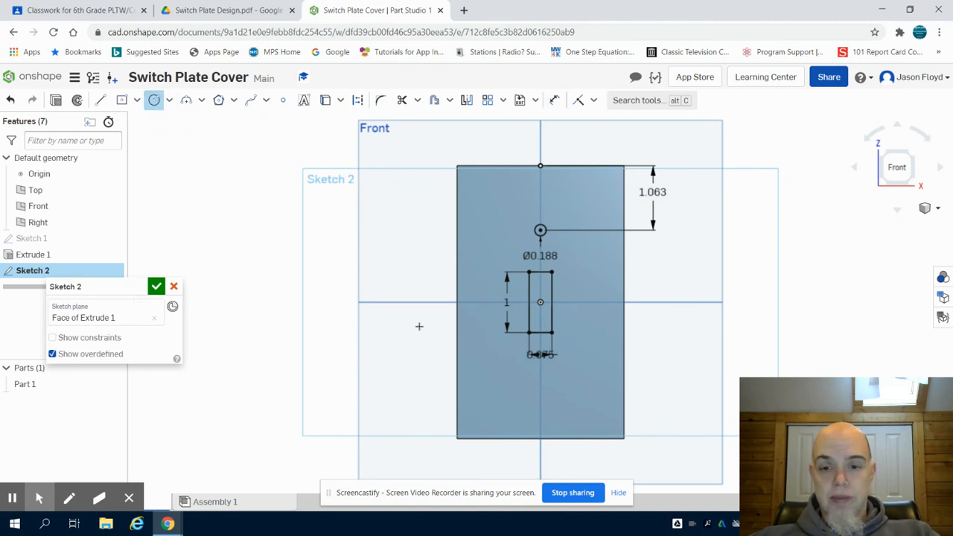
click(543, 383)
click(541, 376)
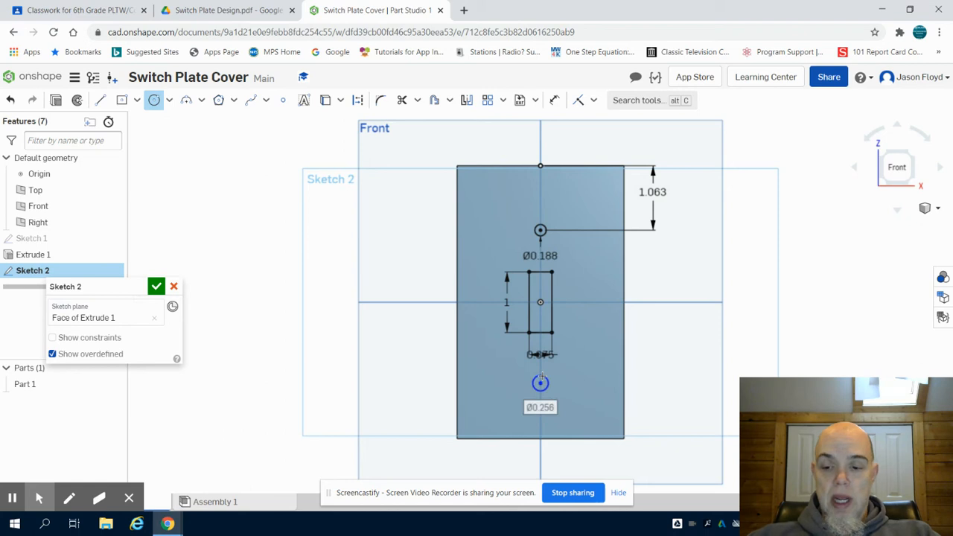
text(.)
text(1875)
key(Return)
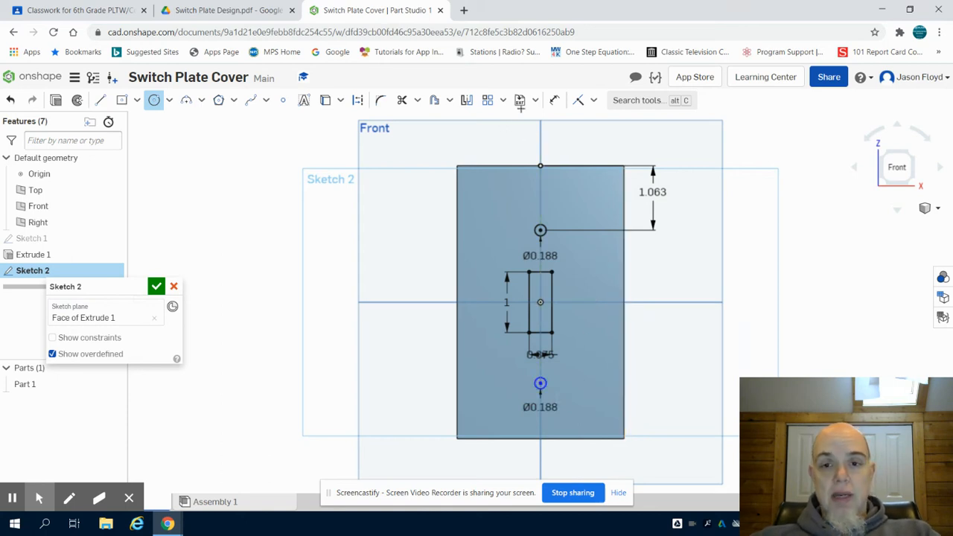
- Dimension the spacing between the two screw hole centers and set it to 2.375 in, as given in Switch Plate Design.pdf
click(555, 100)
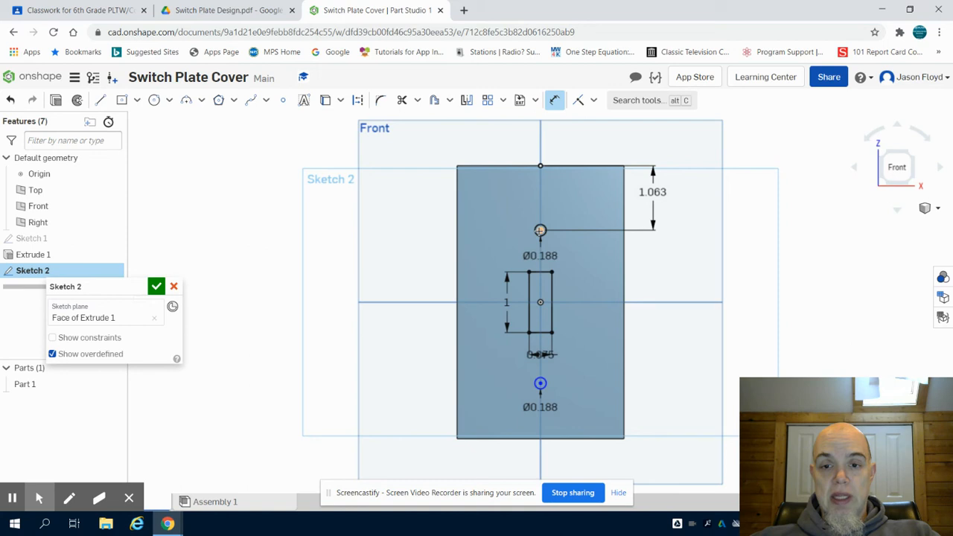
click(540, 383)
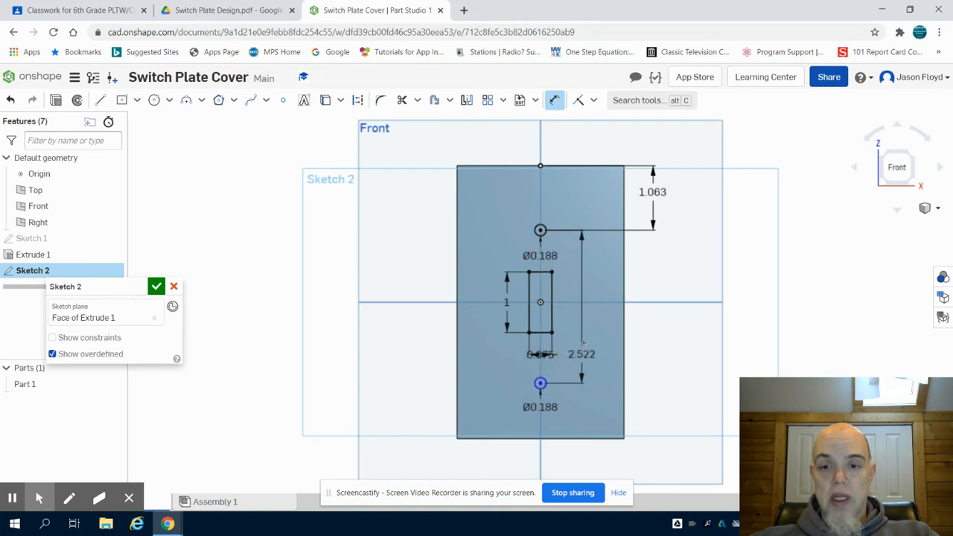
double_click(586, 313)
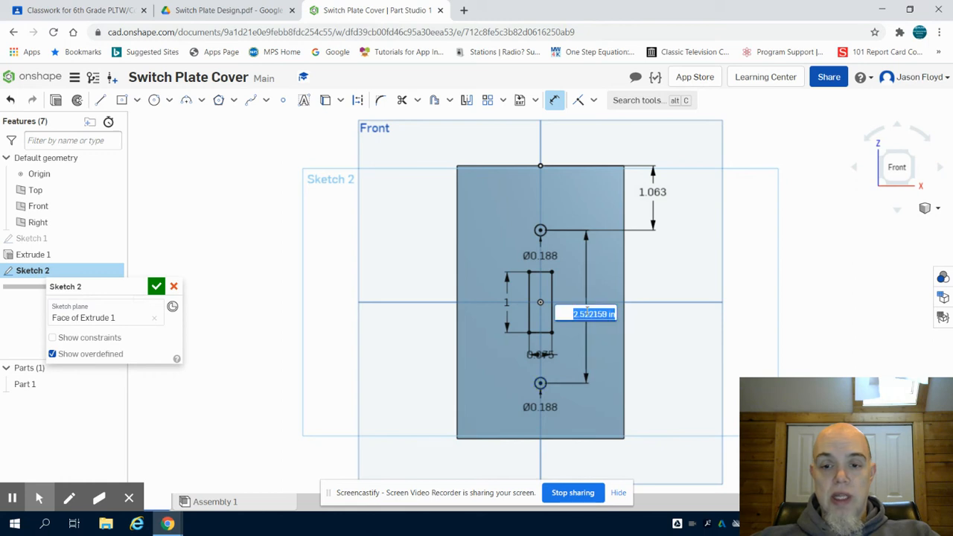
click(223, 10)
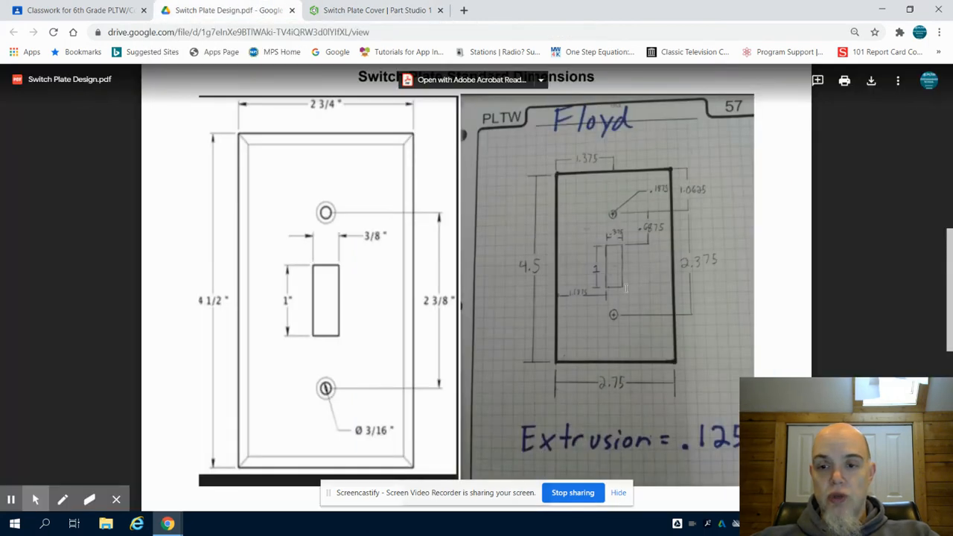
click(380, 10)
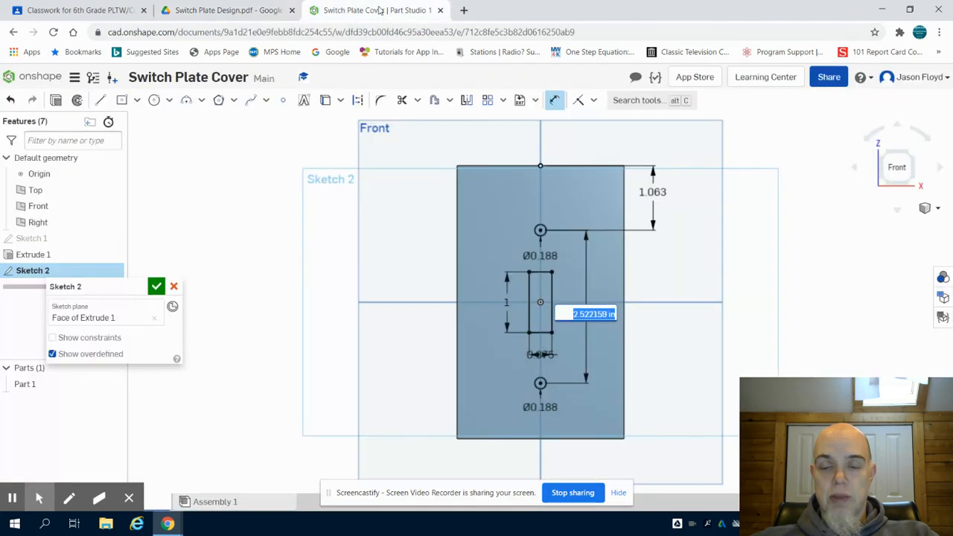
text(2.375)
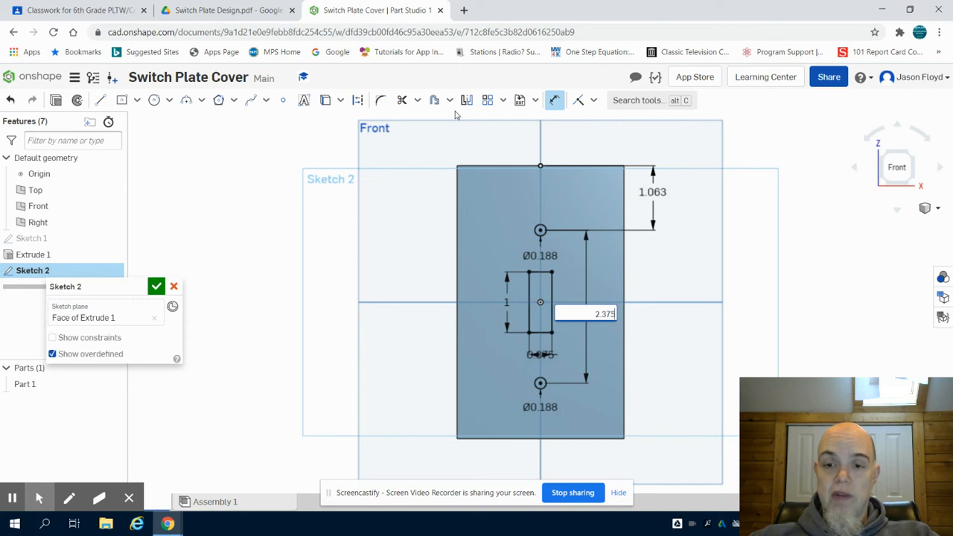
key(Return)
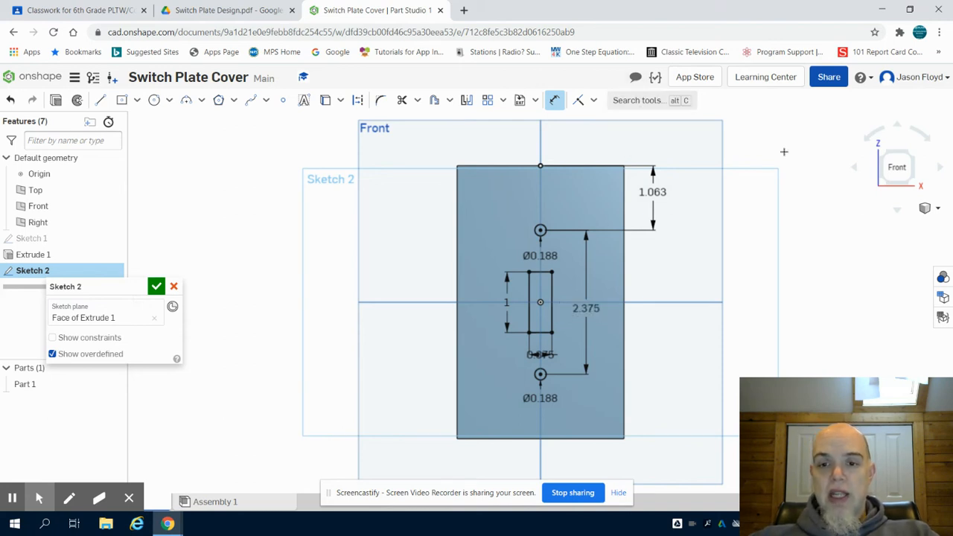
- Cut the switch opening and both screw holes through the plate with a Remove extrude, blind depth 1 in
click(912, 155)
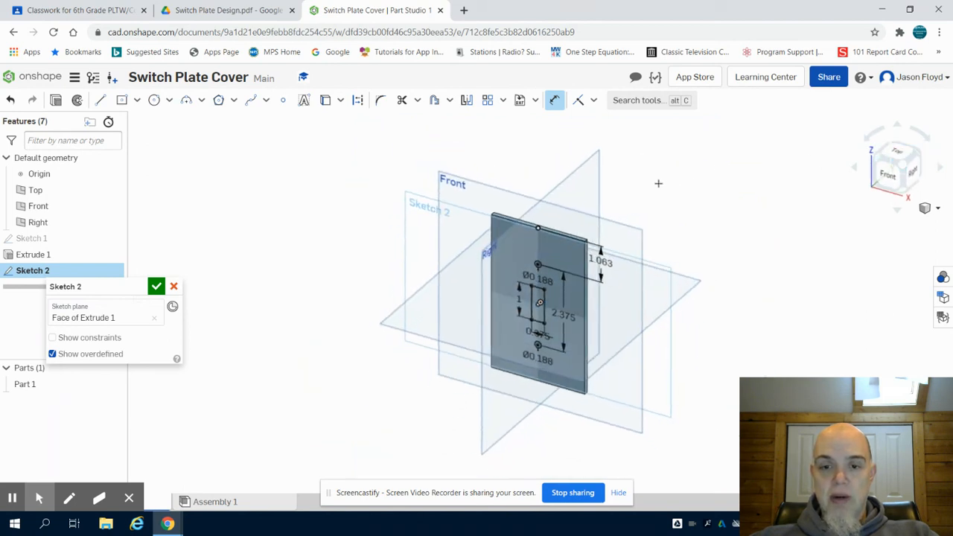
click(56, 101)
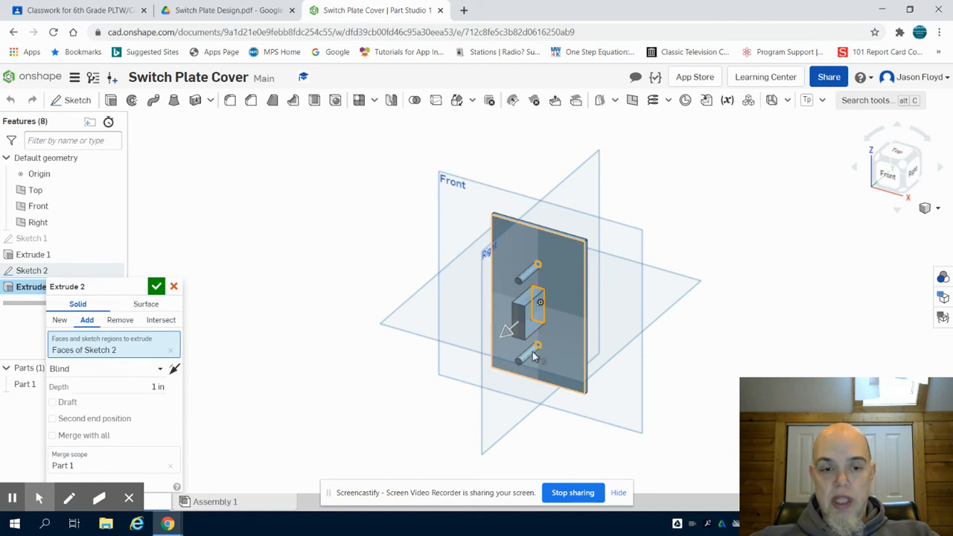
click(120, 319)
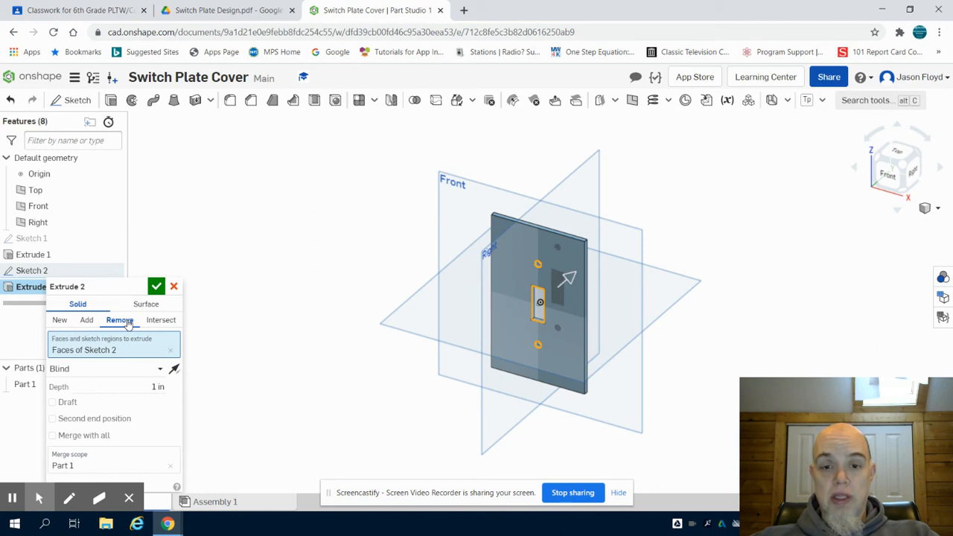
click(155, 287)
scroll(543, 316, up, 3)
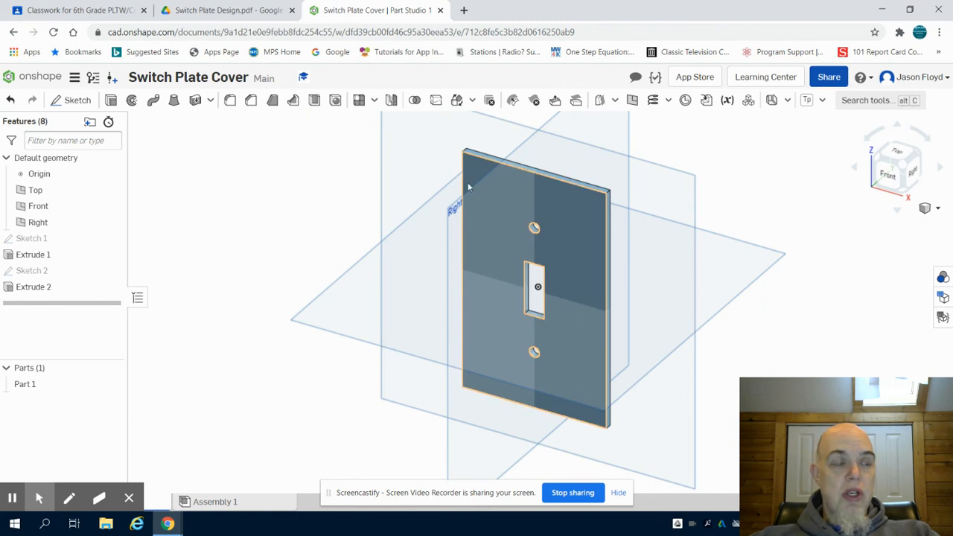
- Check the beveled border in the design PDF and chamfer the plate's four outer front edges with an equal distance of 0.2 in
click(246, 9)
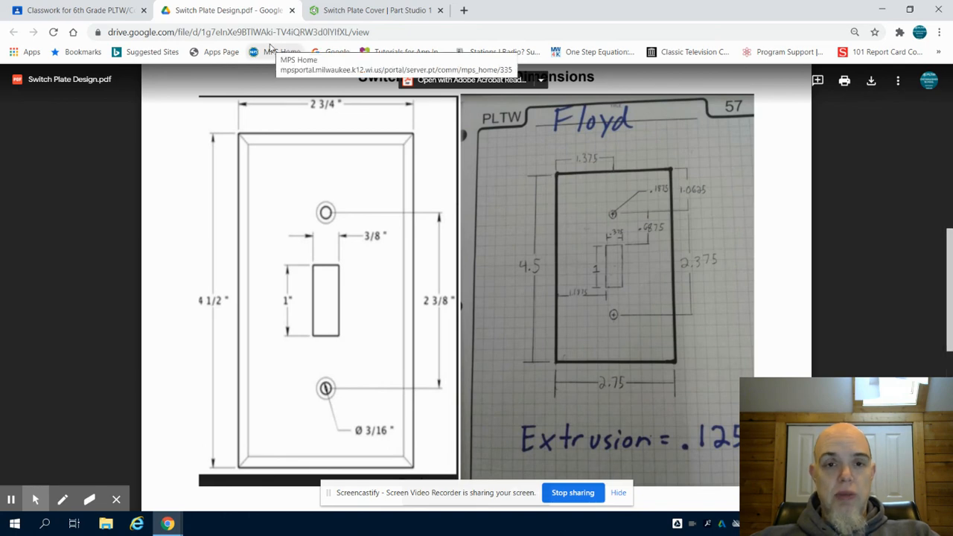
click(325, 15)
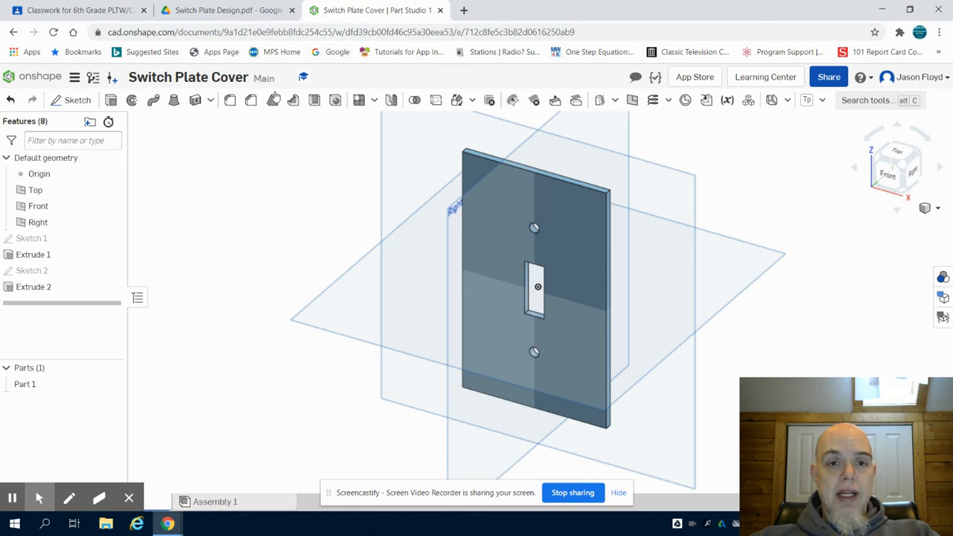
click(253, 101)
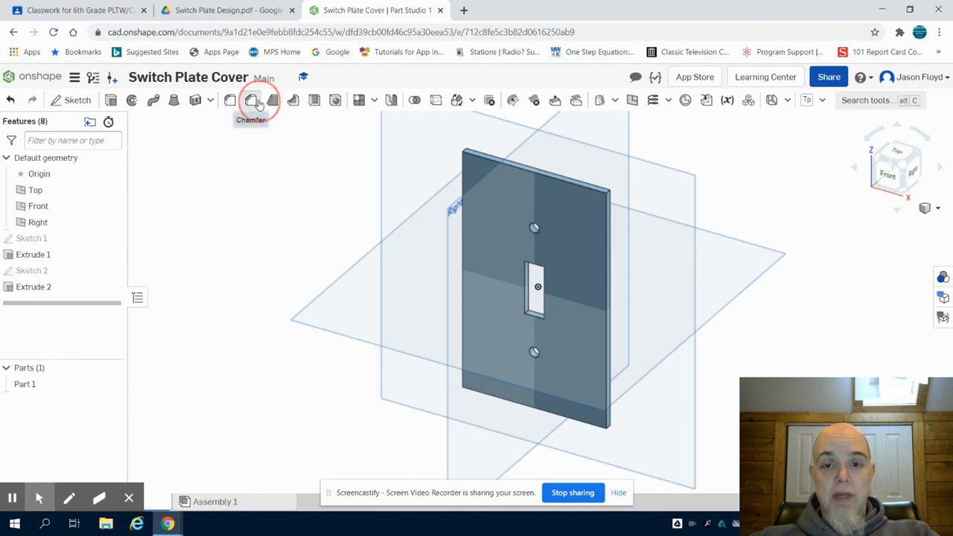
click(496, 165)
click(603, 228)
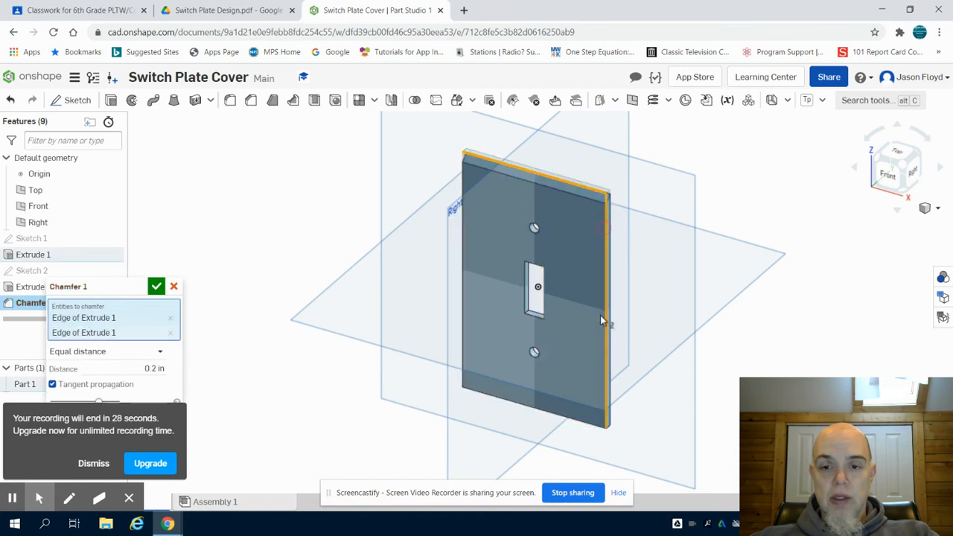
click(587, 427)
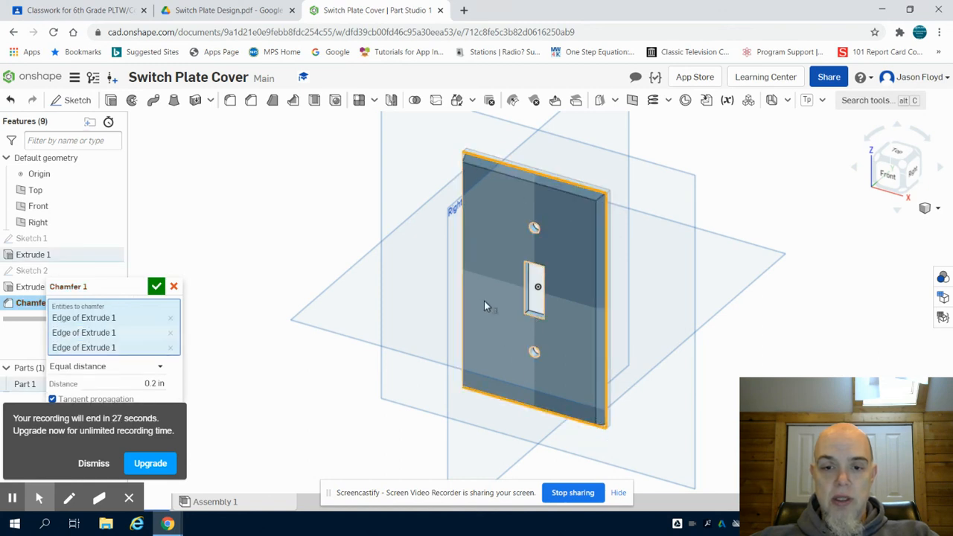
click(462, 284)
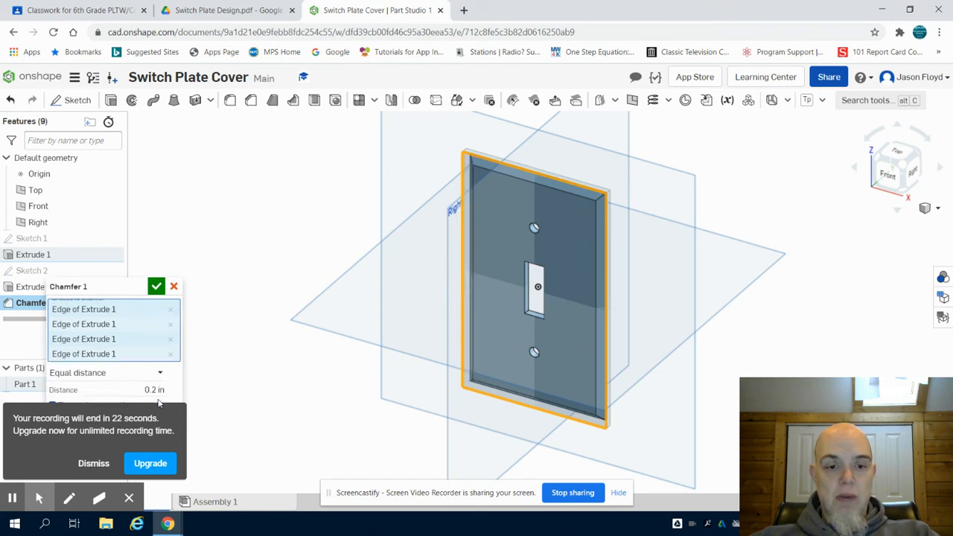
click(156, 285)
- Inspect the chamfered plate from several angles and review the student example designs in Switch Plate Design.pdf
right_drag(790, 216, 840, 202)
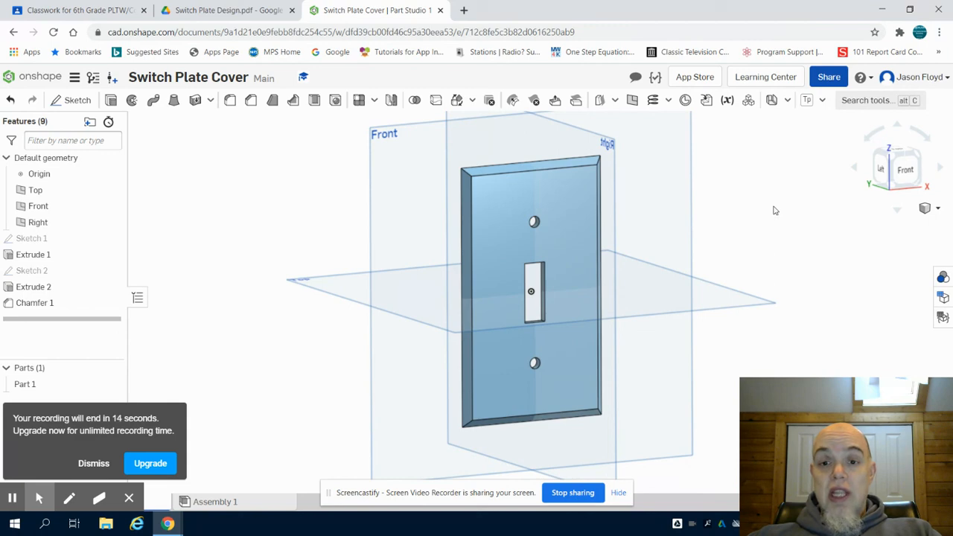
right_drag(747, 221, 705, 194)
click(246, 10)
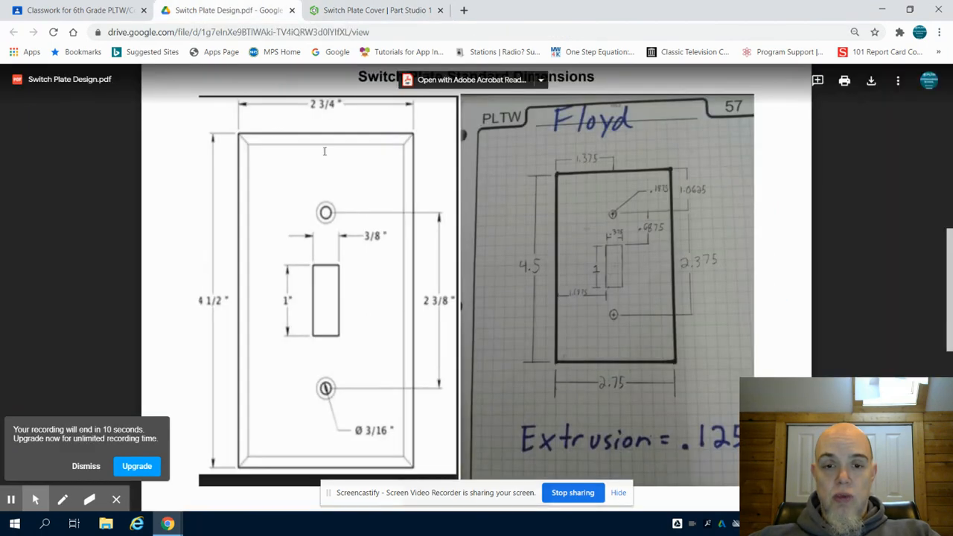
scroll(358, 204, up, 5)
scroll(561, 196, down, 1)
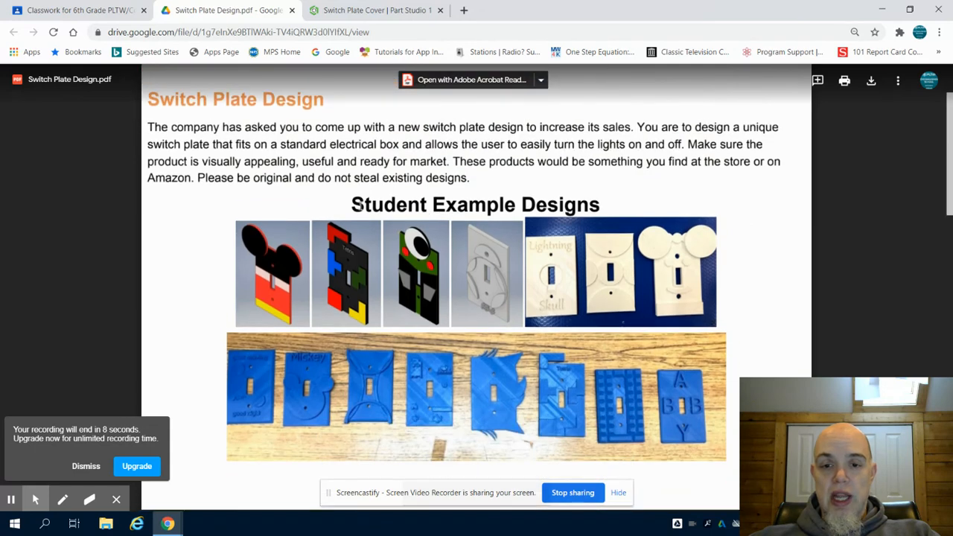